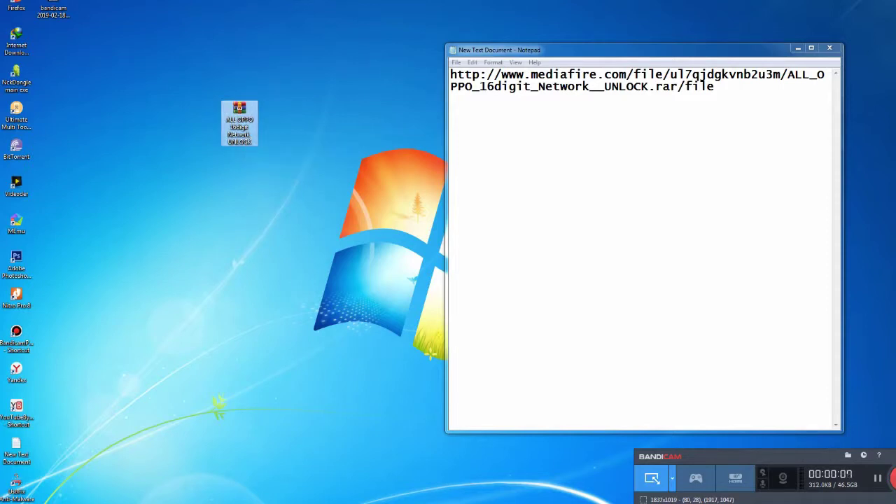
Extract the ALL OPPO UNLOCK folder from the ALL OPPO 16digit Network UNLOCK.rar archive to the desktop and close the archive.
double_click(239, 122)
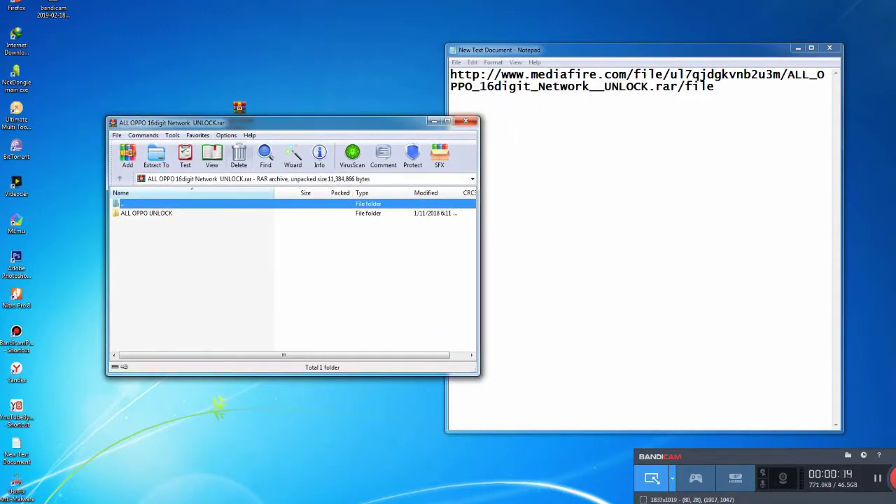
click(146, 213)
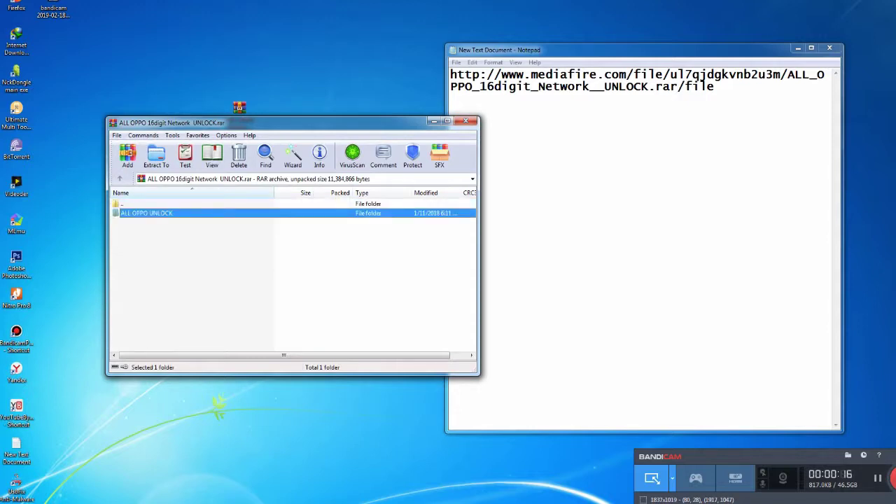
drag(147, 213, 350, 78)
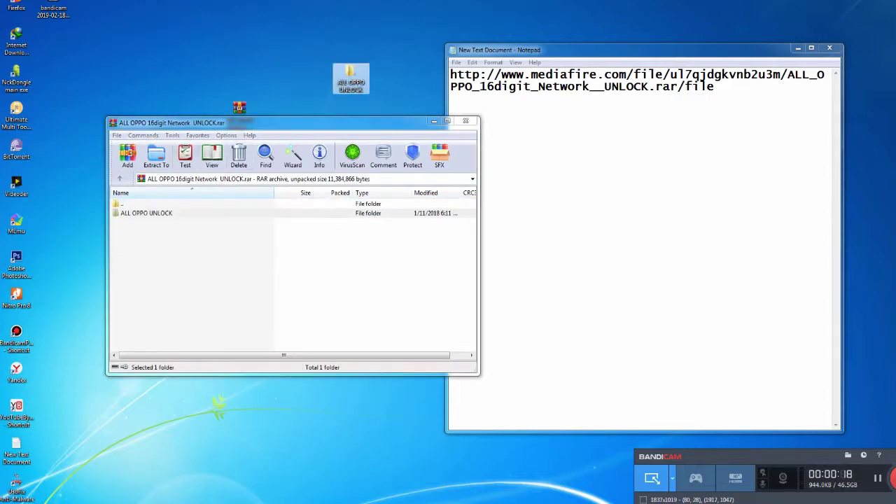
drag(263, 122, 245, 171)
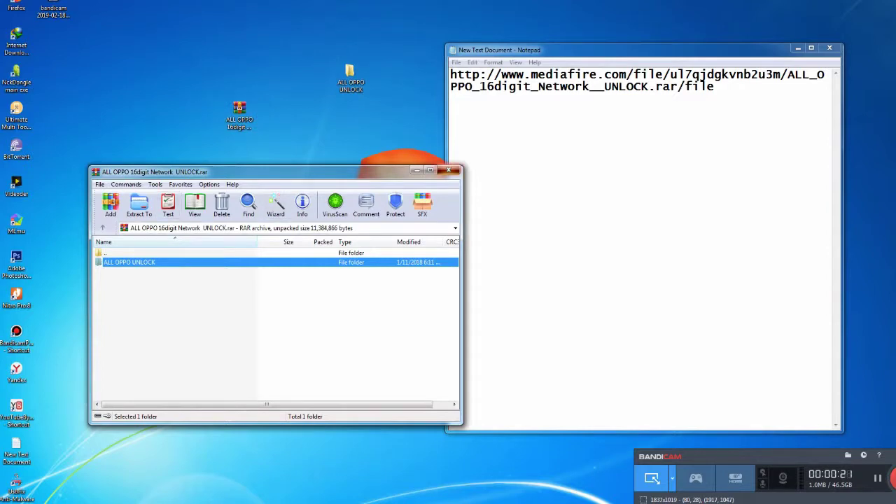
click(449, 170)
Place the archive and the extracted folder side by side on the desktop and open the ALL OPPO UNLOCK folder.
drag(240, 115, 202, 160)
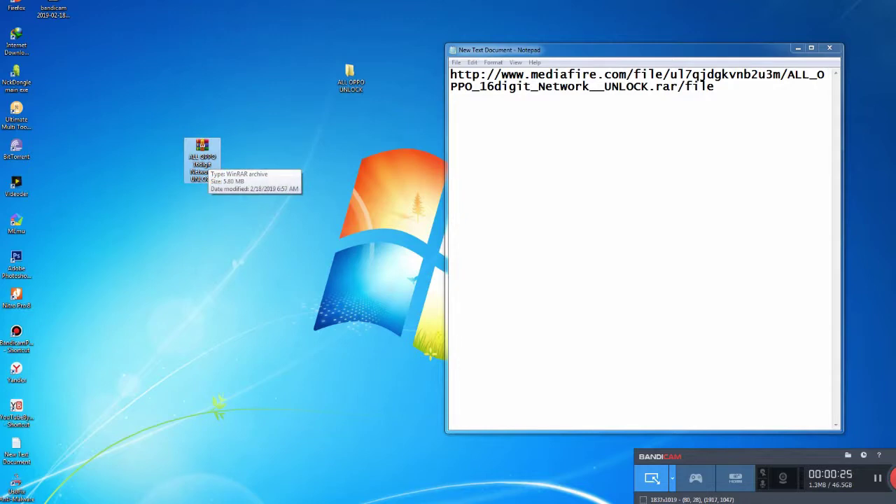
drag(350, 77, 314, 152)
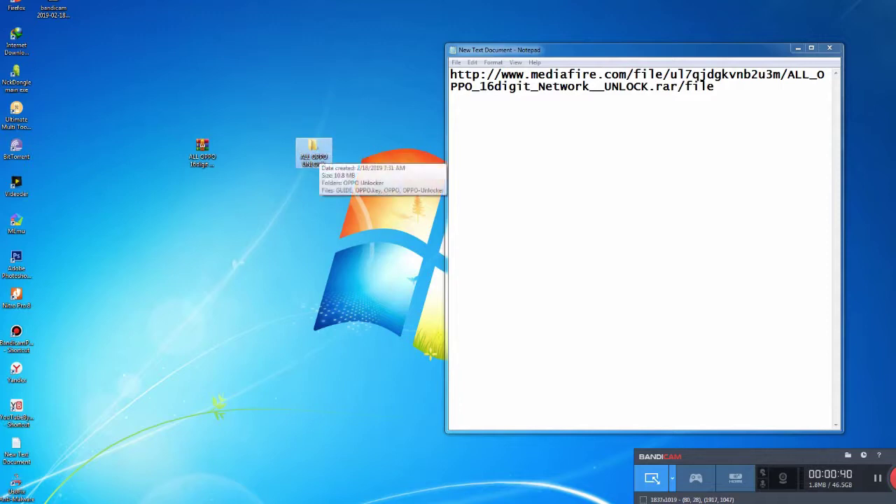
double_click(314, 152)
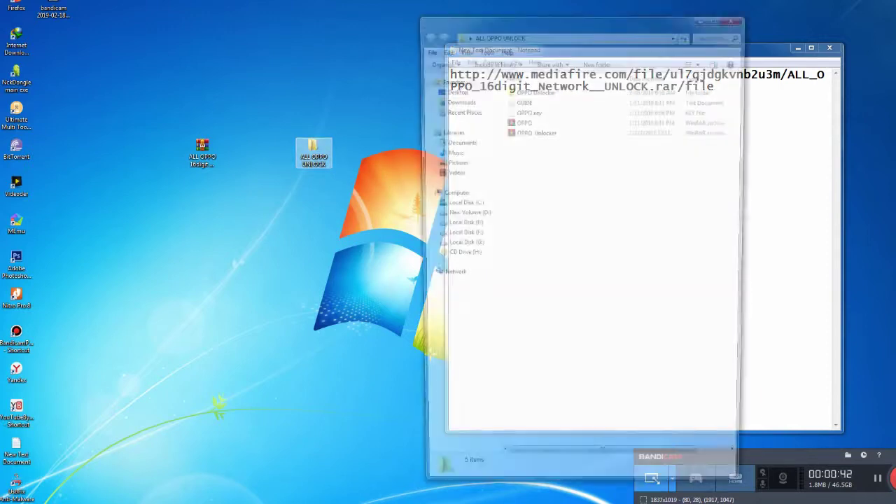
drag(560, 16, 442, 22)
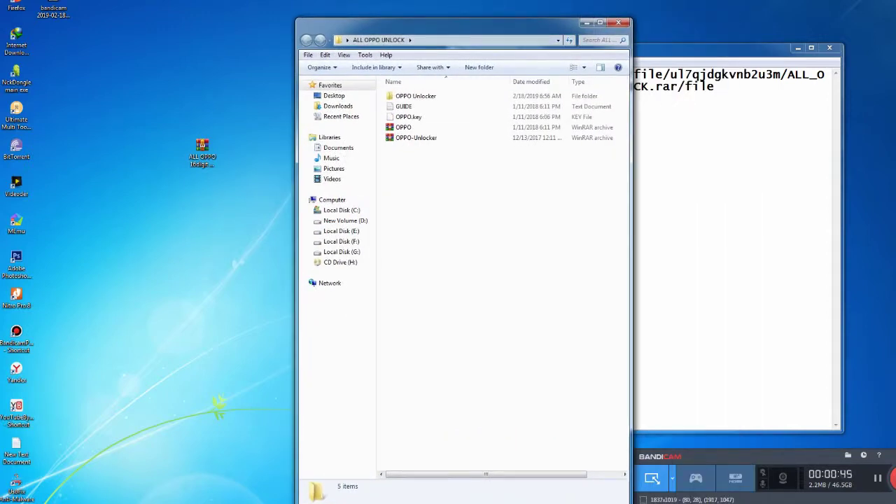
drag(455, 19, 403, 27)
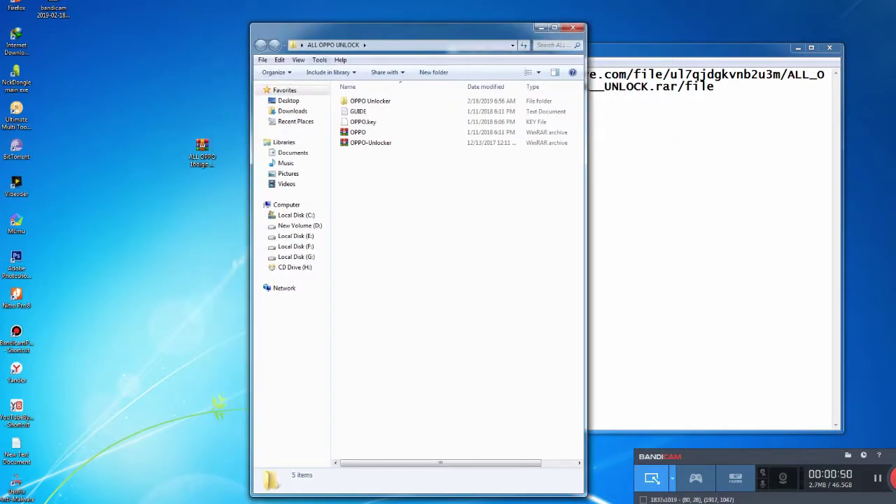
right_click(164, 84)
click(203, 113)
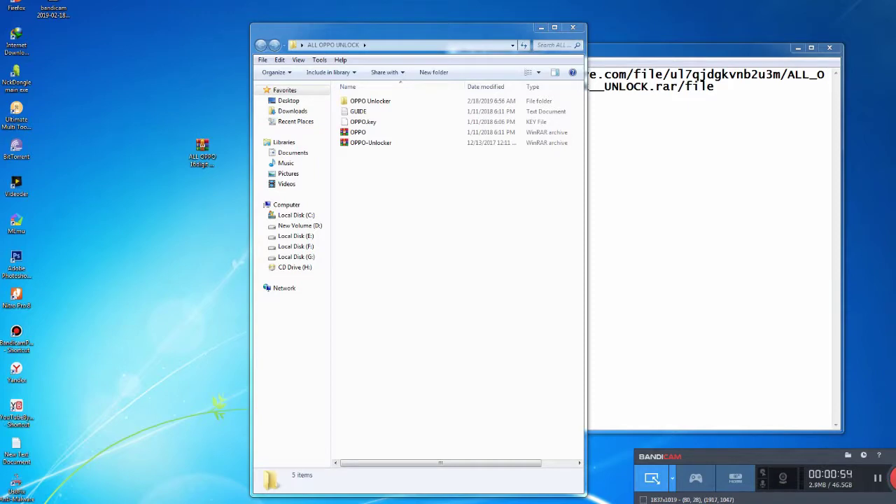
drag(393, 28, 370, 24)
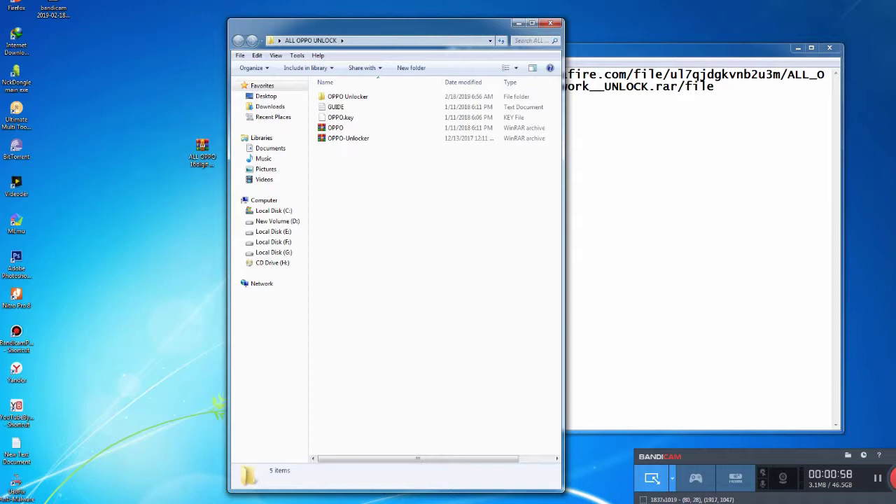
drag(378, 25, 426, 26)
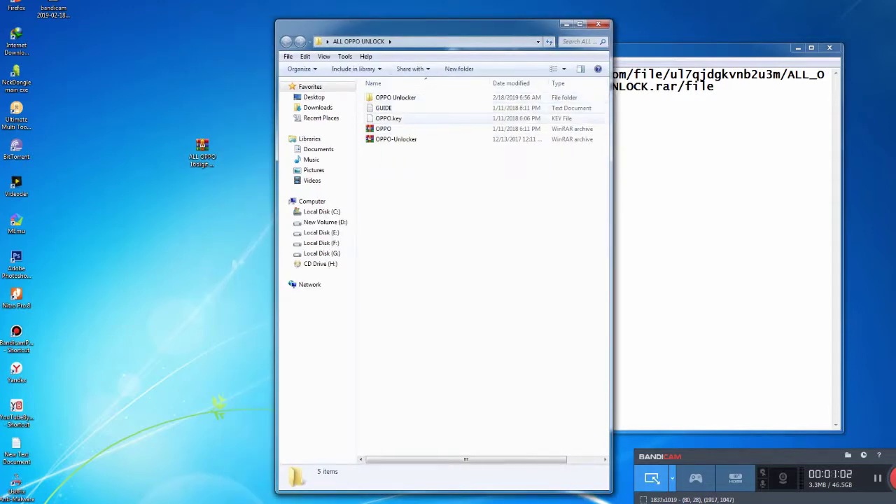
Examine the contents of the OPPO Unlocker folder inside the OPPO-Unlocker archive, and close the archive.
drag(393, 150, 378, 130)
double_click(395, 139)
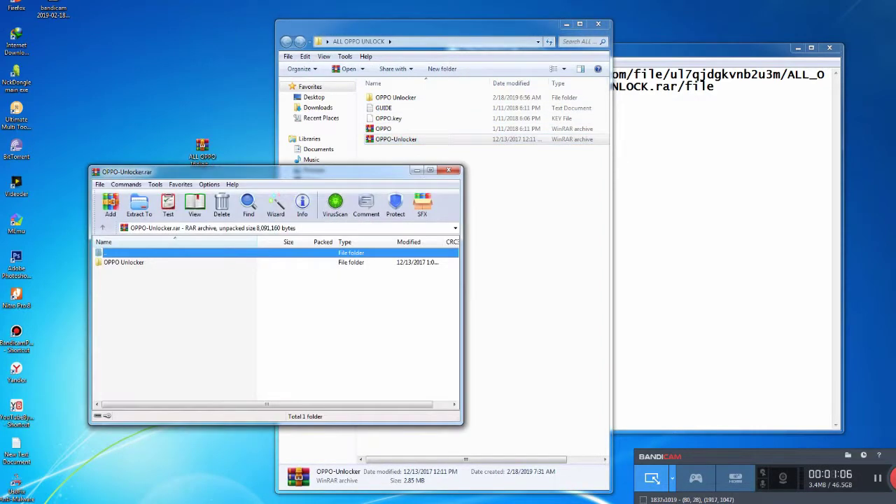
double_click(124, 263)
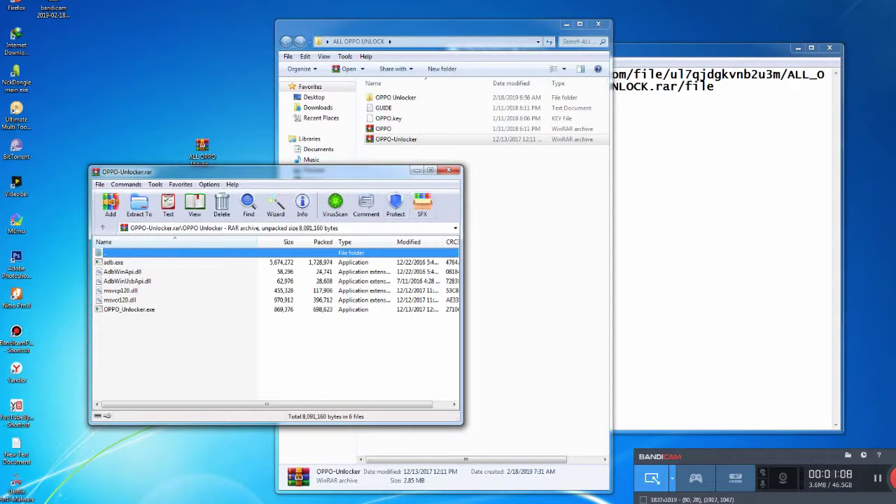
click(449, 171)
click(417, 179)
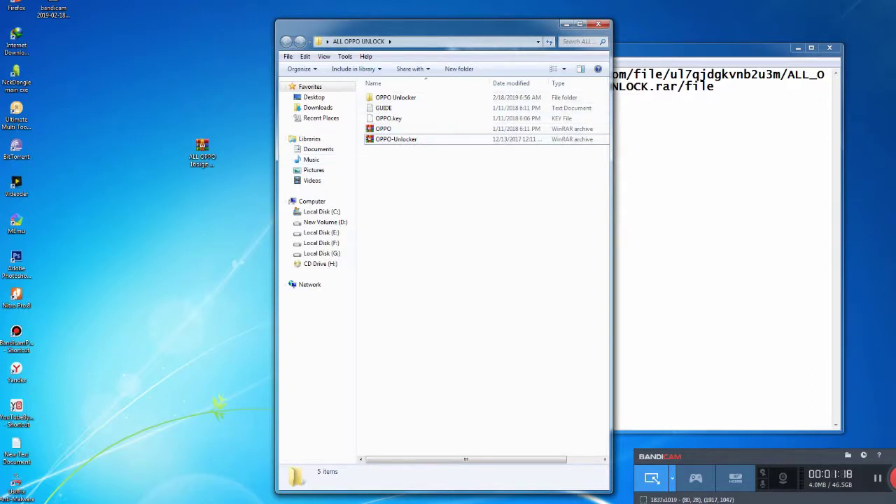
drag(448, 25, 429, 26)
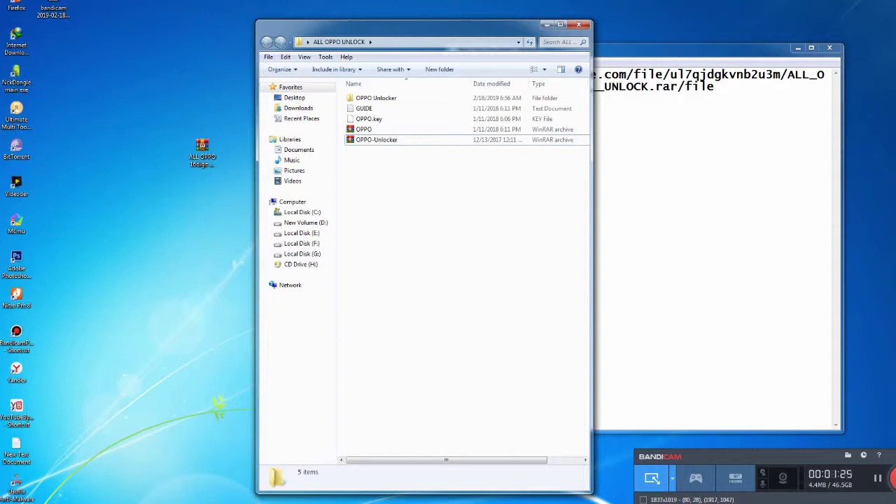
right_click(77, 134)
click(98, 161)
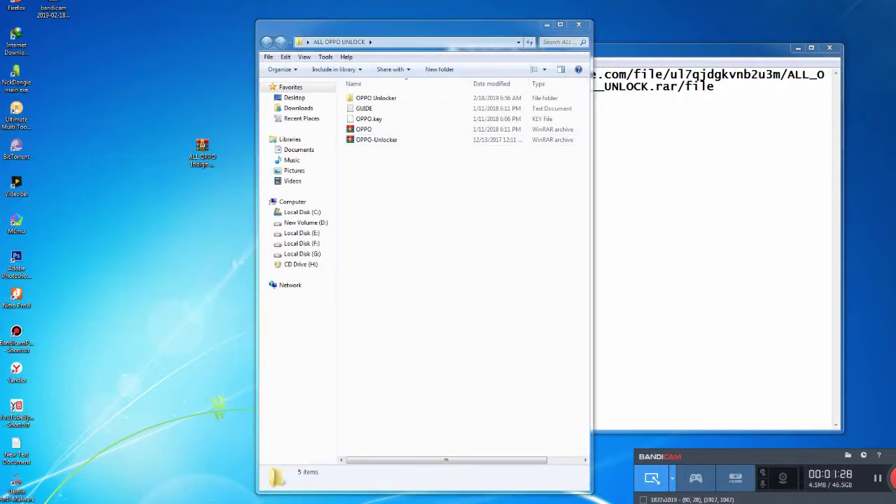
drag(425, 25, 417, 25)
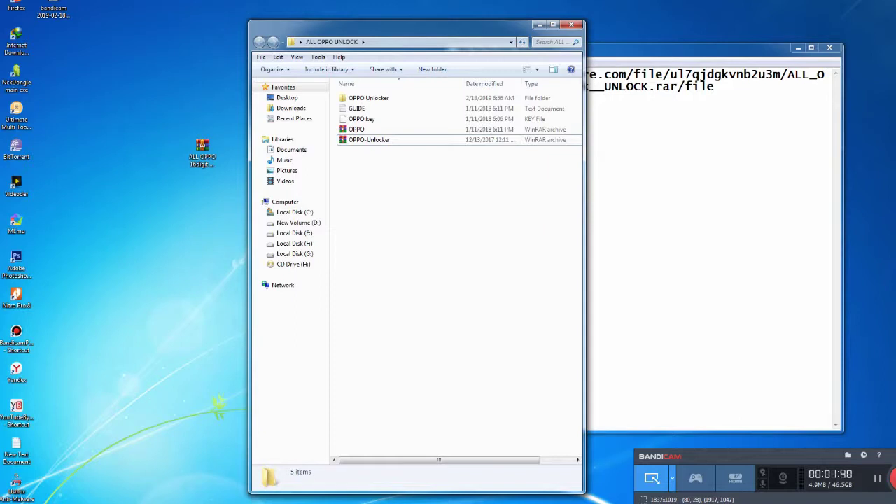
drag(336, 29, 363, 29)
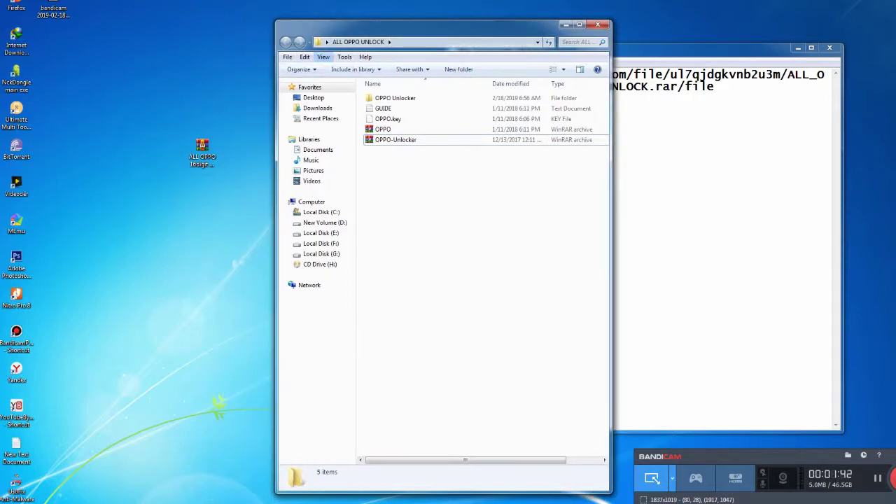
right_click(156, 90)
click(181, 117)
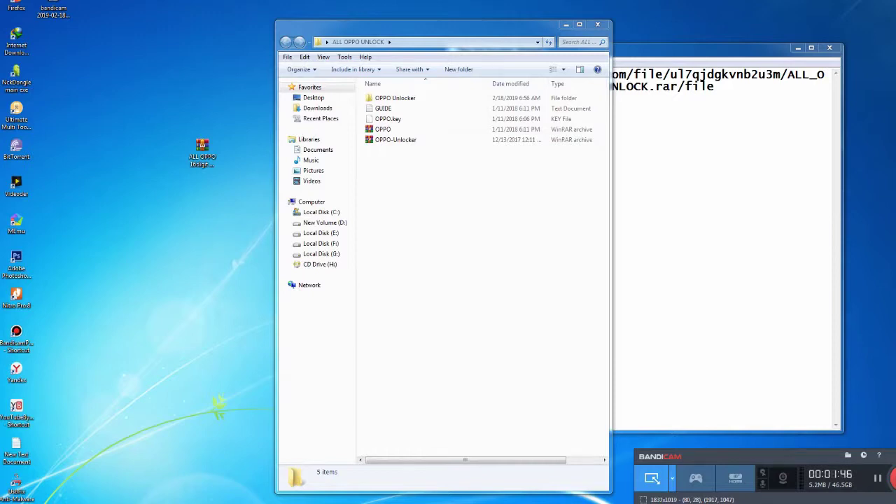
right_click(119, 77)
click(147, 104)
drag(389, 27, 380, 28)
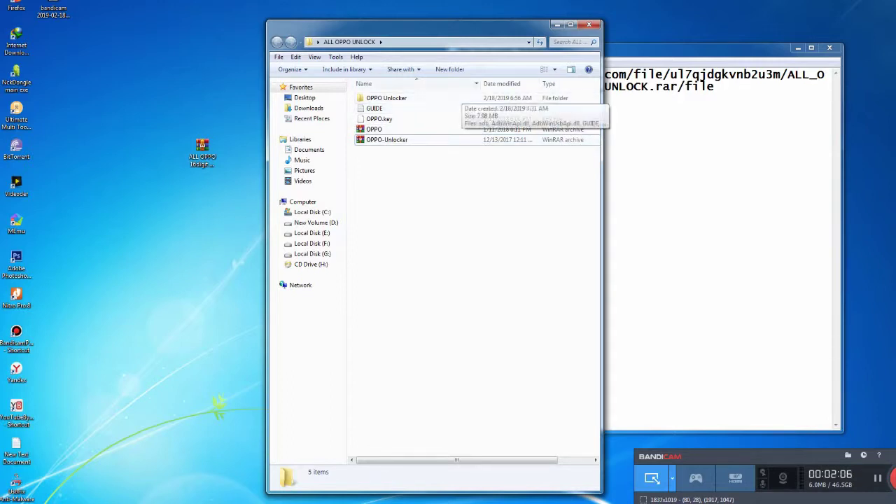
drag(448, 26, 418, 25)
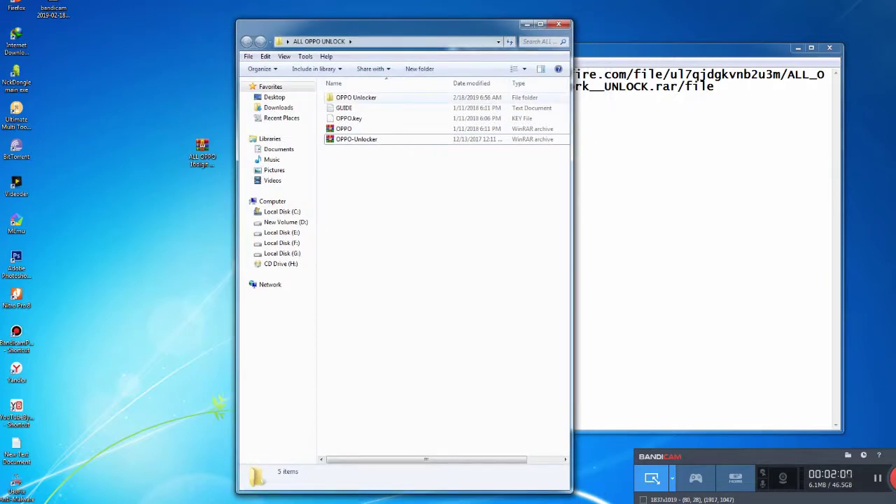
Open the OPPO Unlocker folder and run the OPPO_Unlocker application as administrator.
double_click(356, 97)
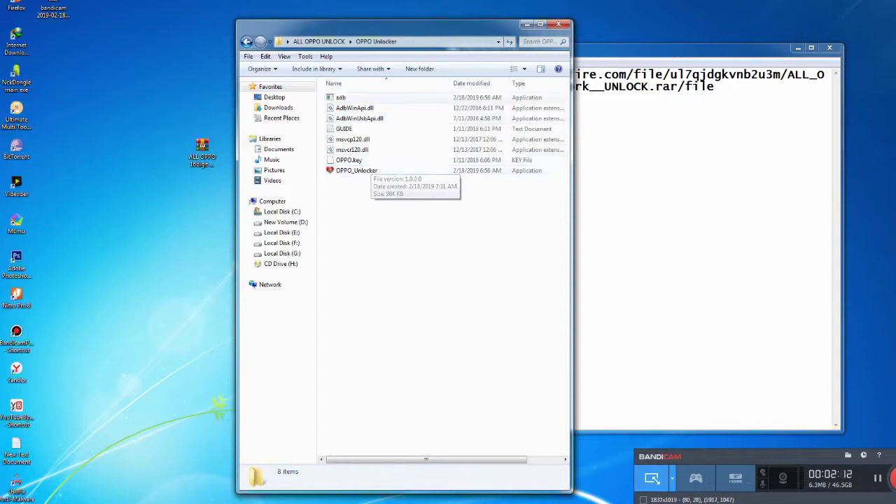
right_click(355, 172)
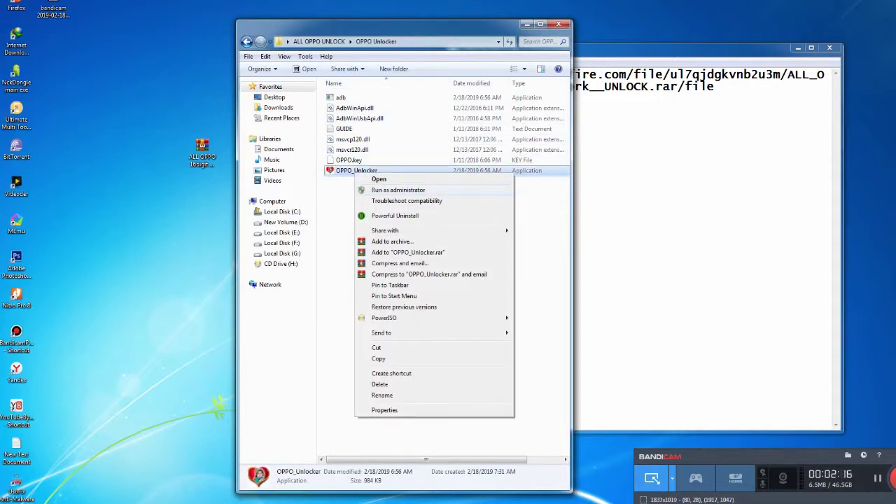
click(398, 189)
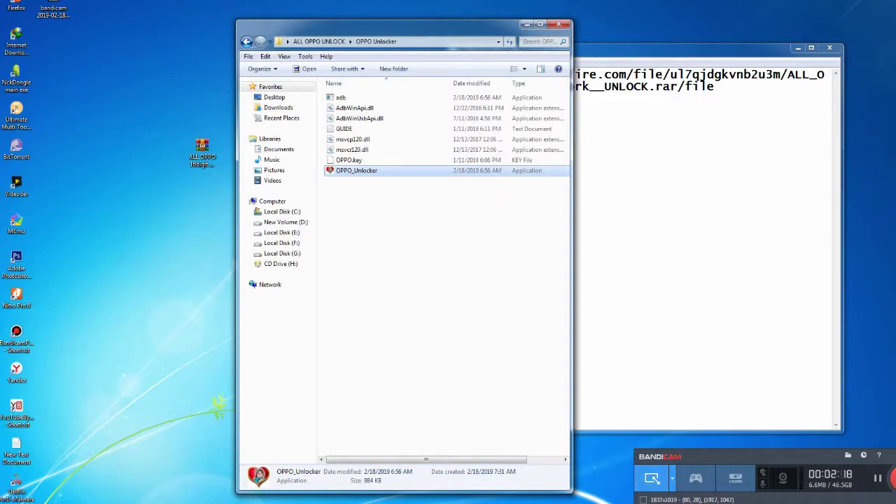
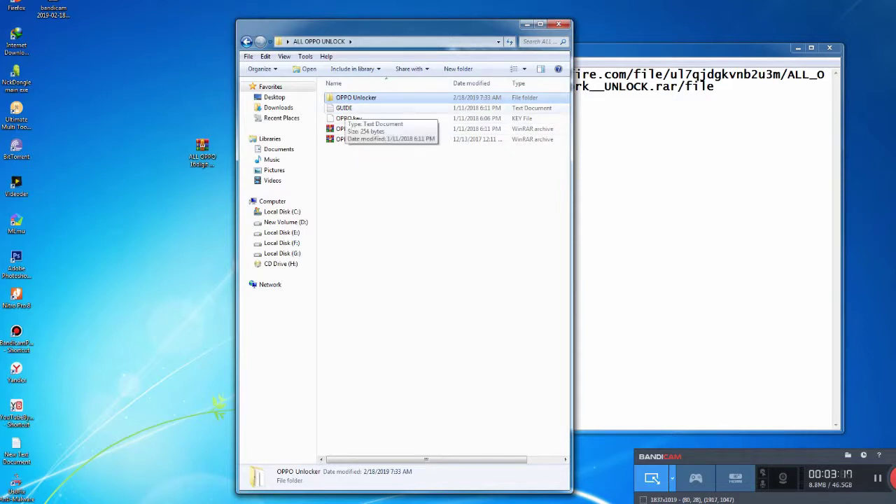
Open the GUIDE text document in the ALL OPPO UNLOCK folder and read its phone connection and unlocking instructions.
click(344, 109)
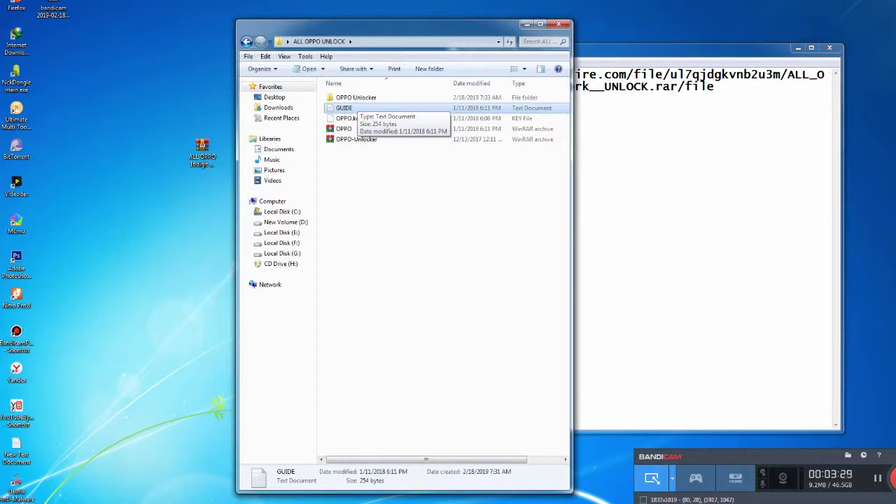
double_click(347, 109)
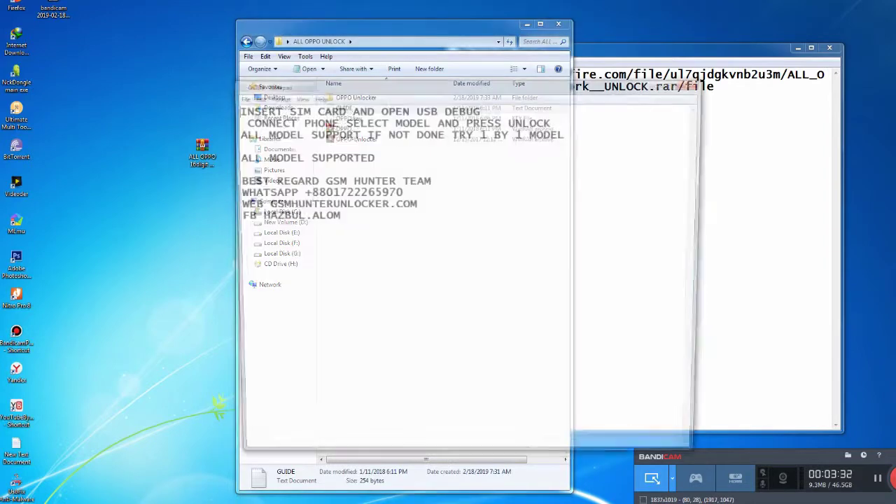
drag(231, 108, 488, 109)
click(488, 109)
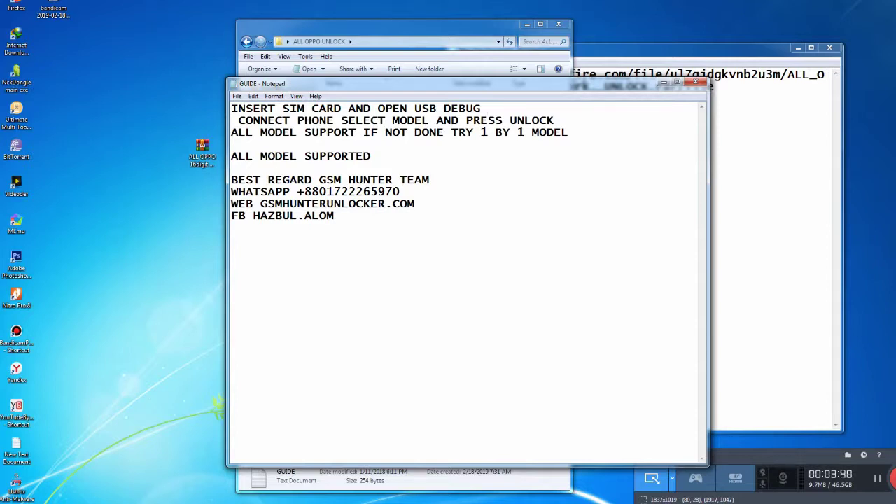
drag(239, 120, 551, 121)
click(305, 131)
drag(244, 120, 401, 120)
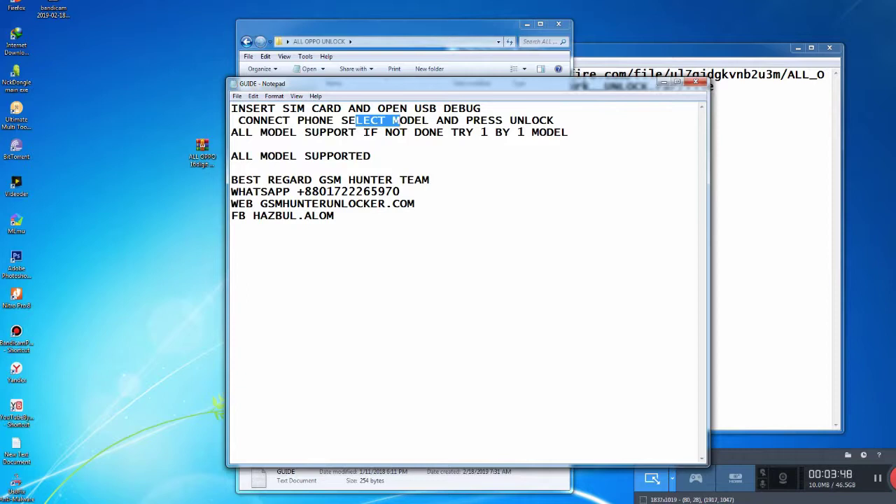
drag(252, 132, 510, 132)
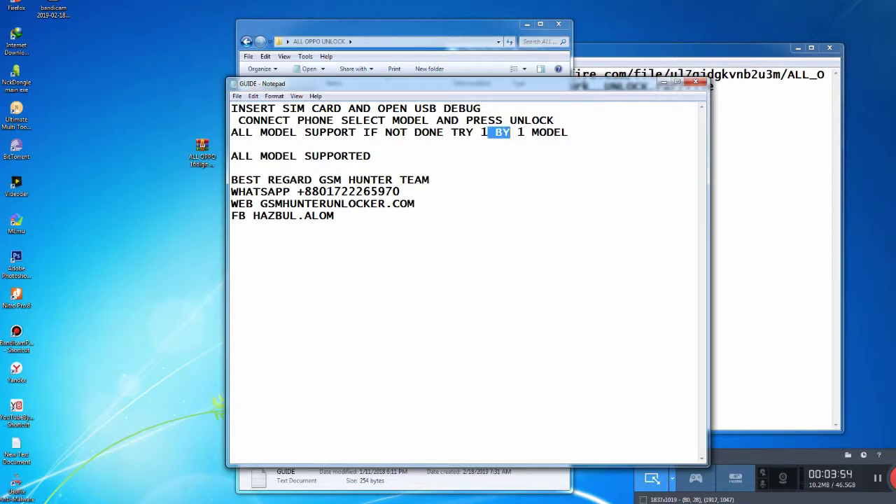
click(232, 144)
Read the team name, contact number and website lines at the end of the guide, and close the document.
drag(392, 83, 442, 84)
drag(288, 180, 482, 180)
click(482, 180)
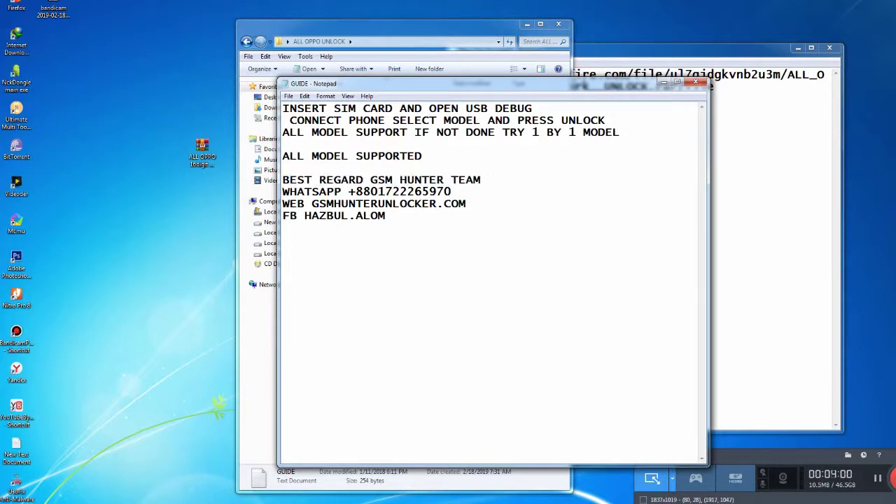
drag(283, 192, 452, 192)
click(453, 192)
drag(309, 204, 451, 204)
click(695, 83)
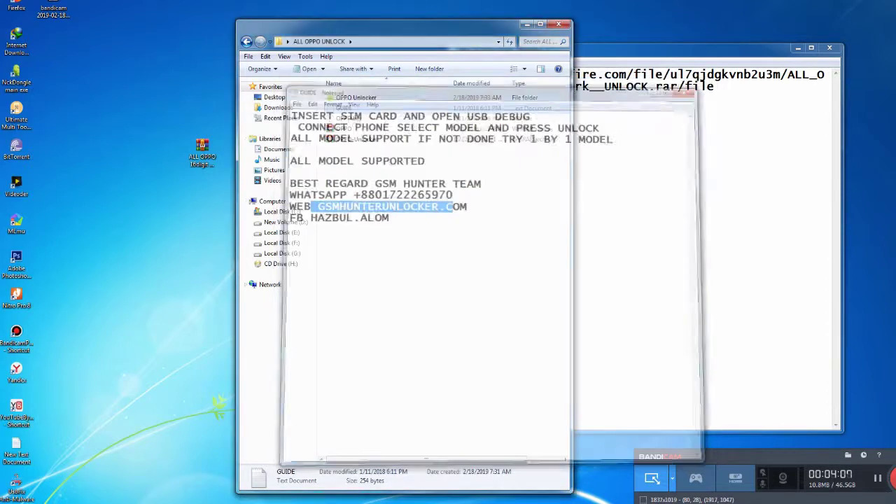
right_click(135, 206)
click(163, 236)
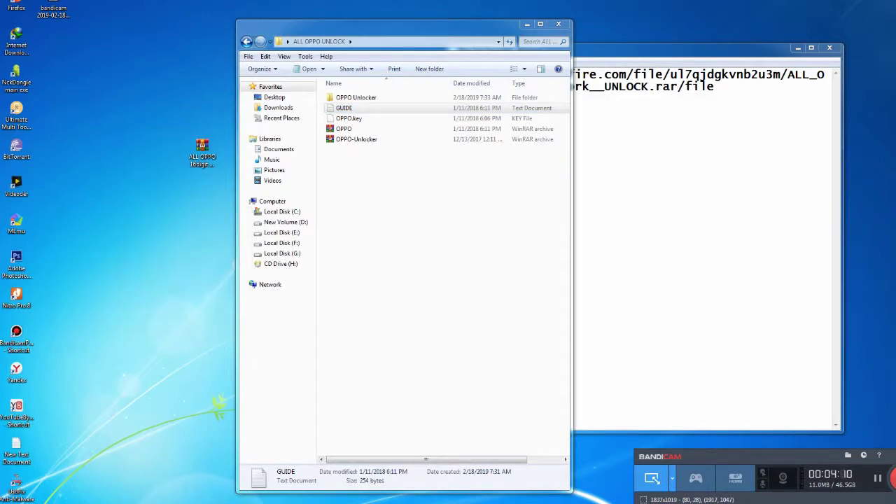